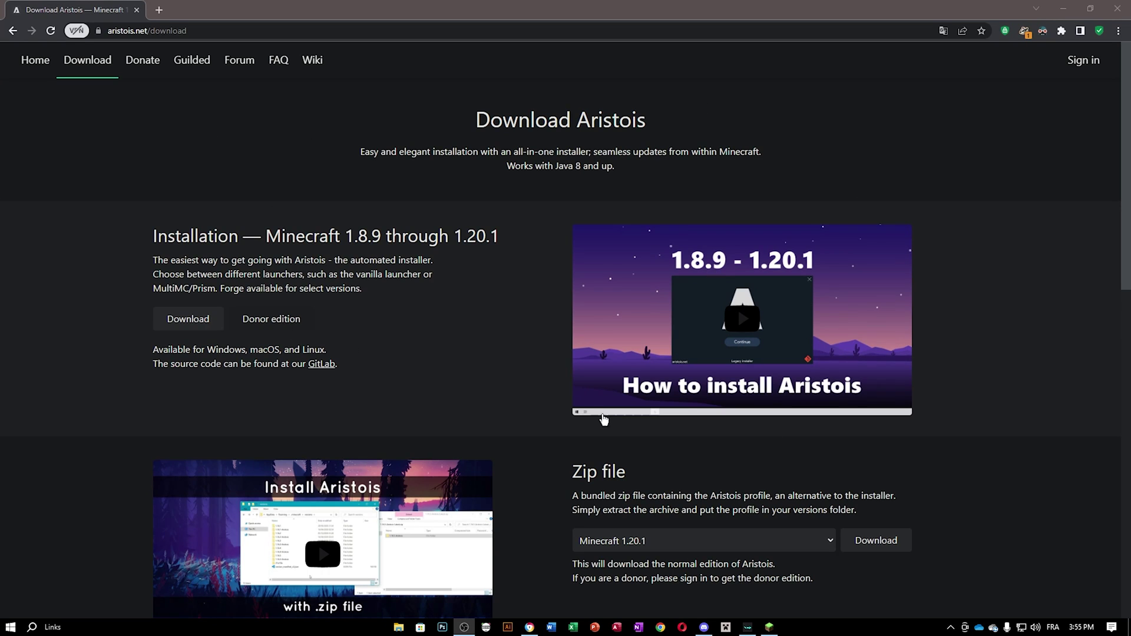
Step: Review the supported Minecraft versions and the installer and zip file options on the Aristois download page
left_click_drag(168, 147, 752, 475)
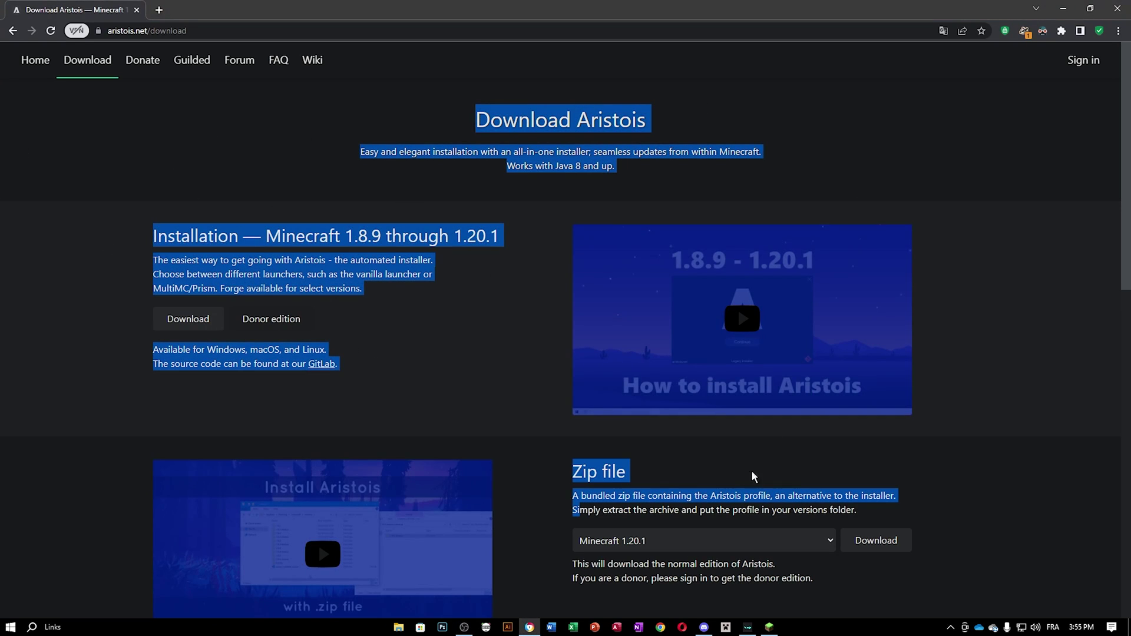
left_click(88, 59)
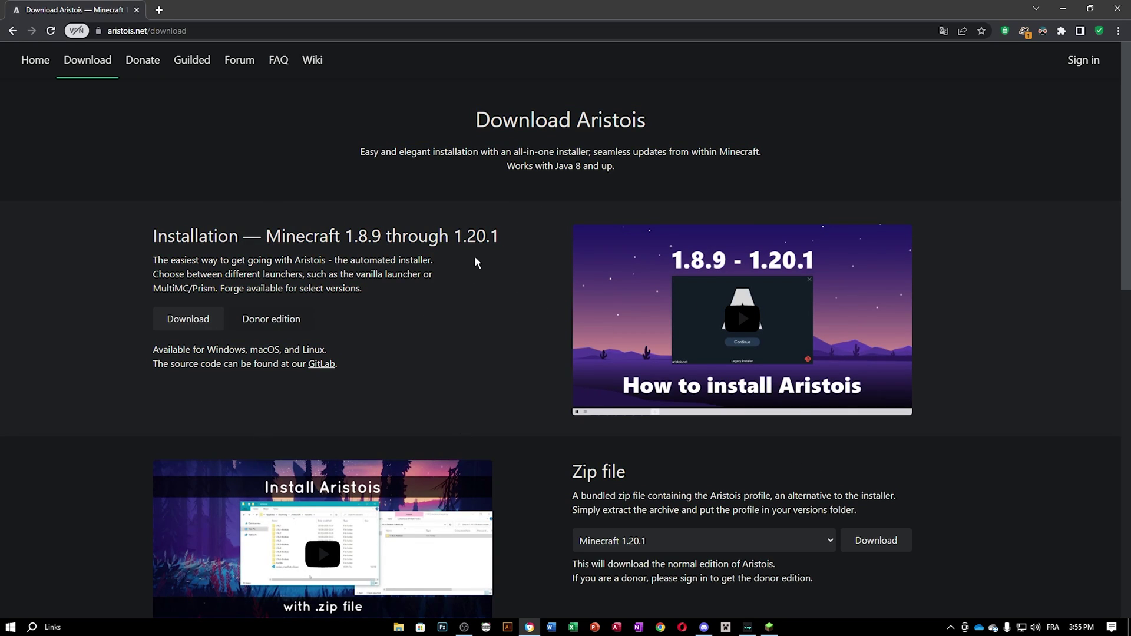
double_click(348, 237)
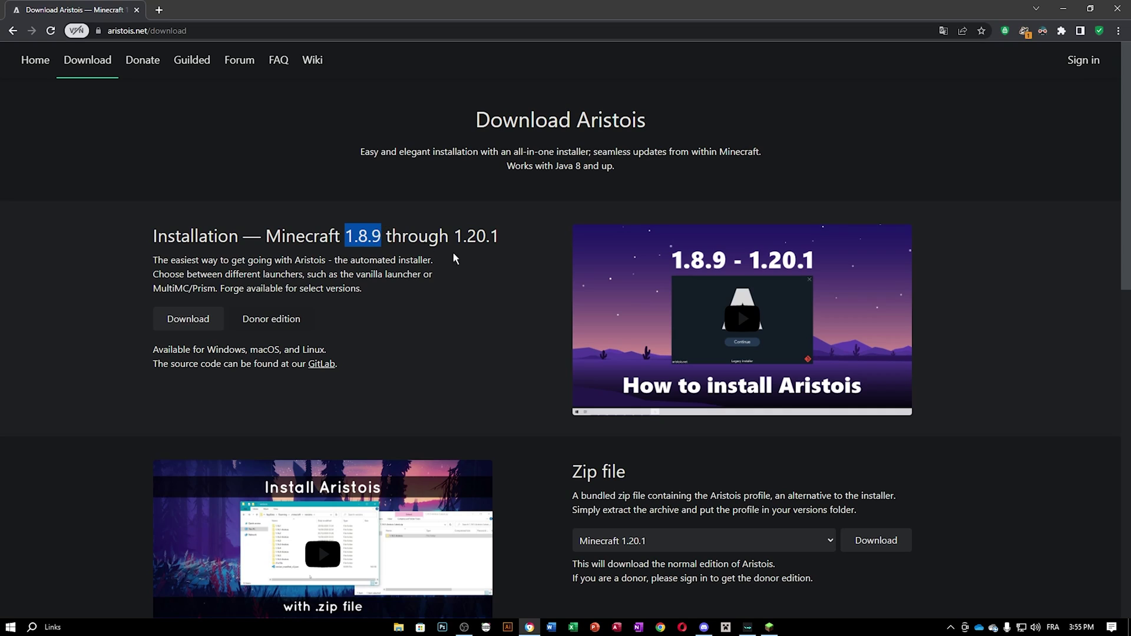
mouse_move(452, 236)
left_mouse_down()
mouse_move(517, 234)
mouse_move(457, 235)
left_mouse_up()
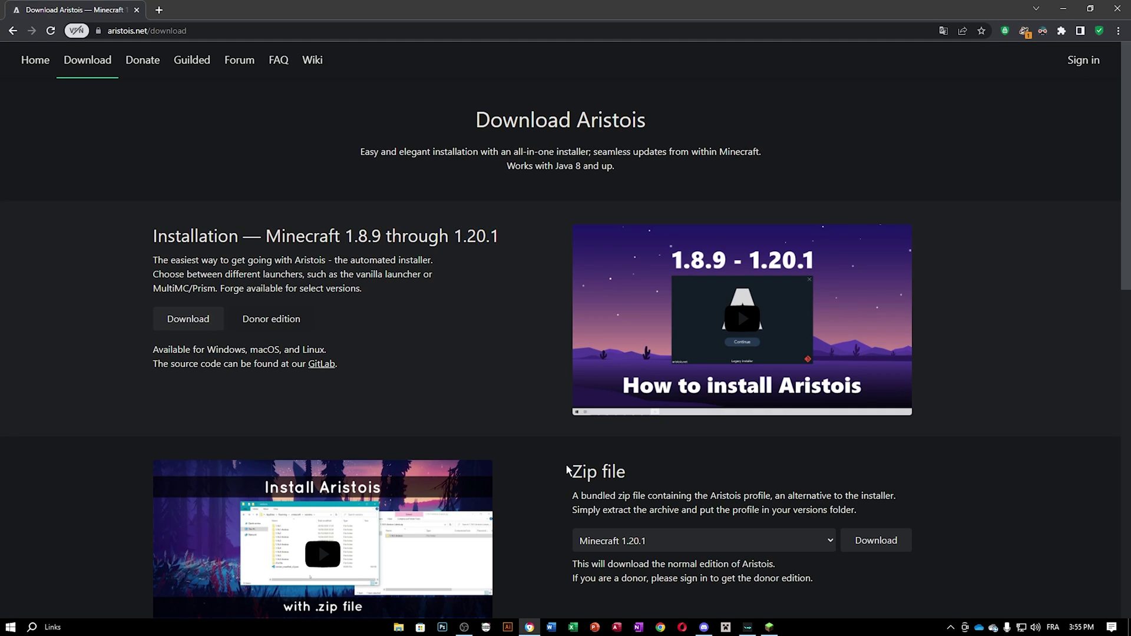
left_click_drag(565, 470, 700, 478)
left_click_drag(152, 236, 336, 366)
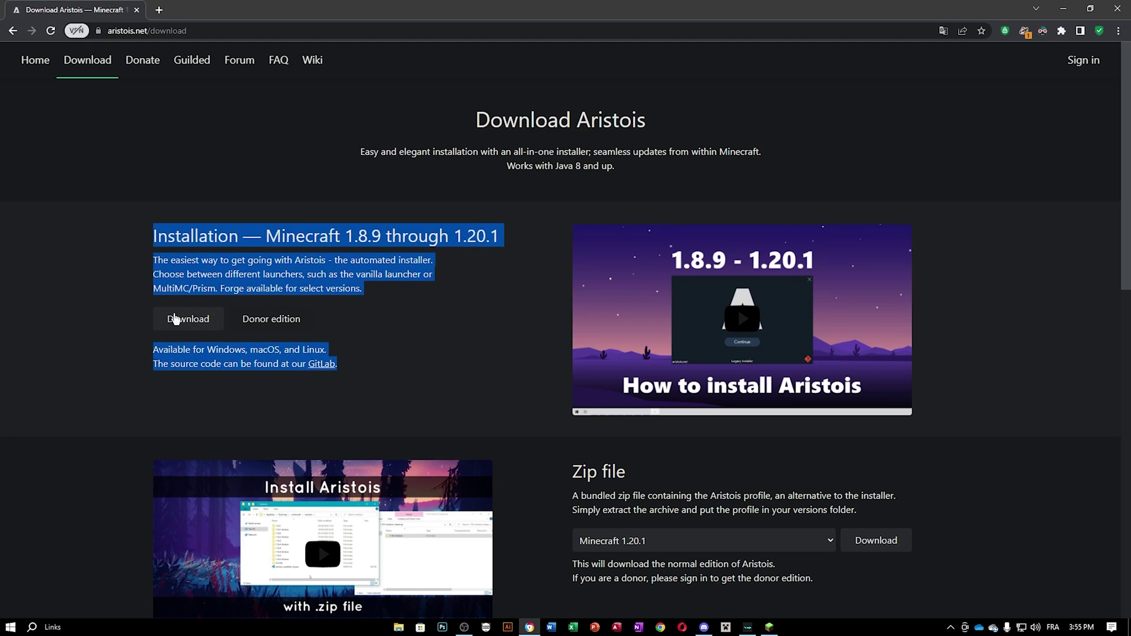
left_click(151, 293)
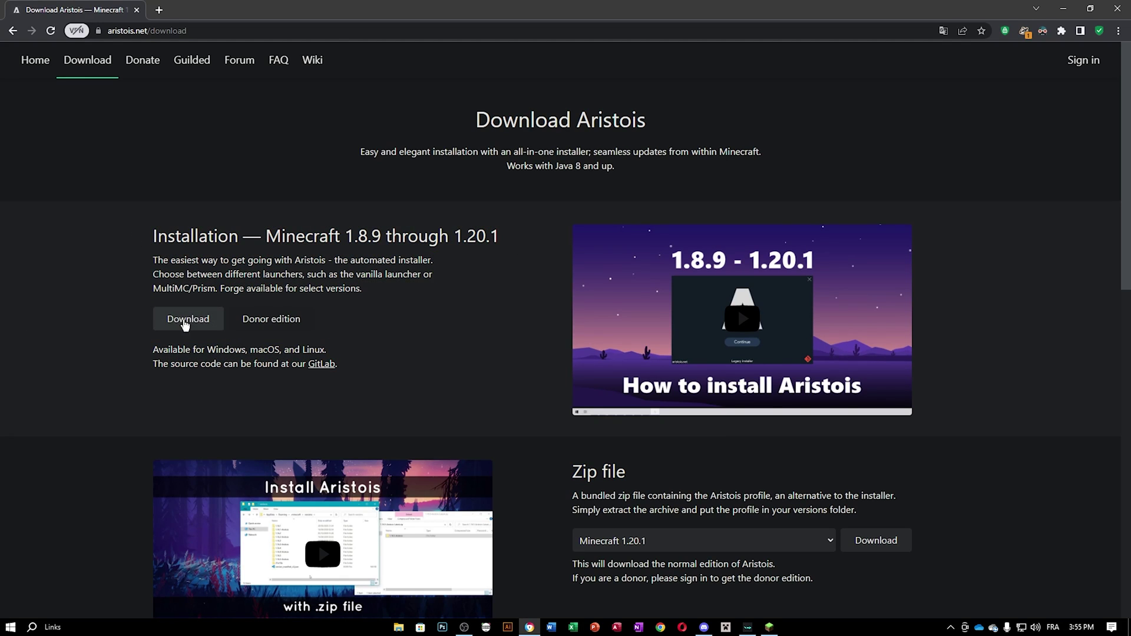
Step: Download the Aristois installer and copy Aristois-Free.jar onto the desktop, replacing the existing file
left_click(202, 324)
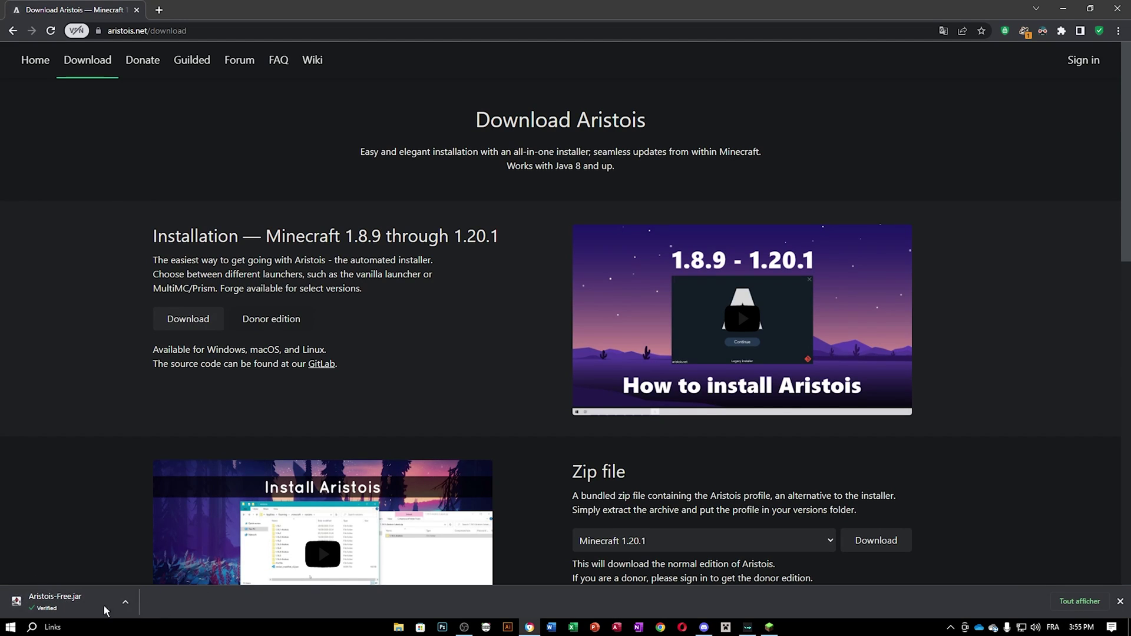
key("super+Right")
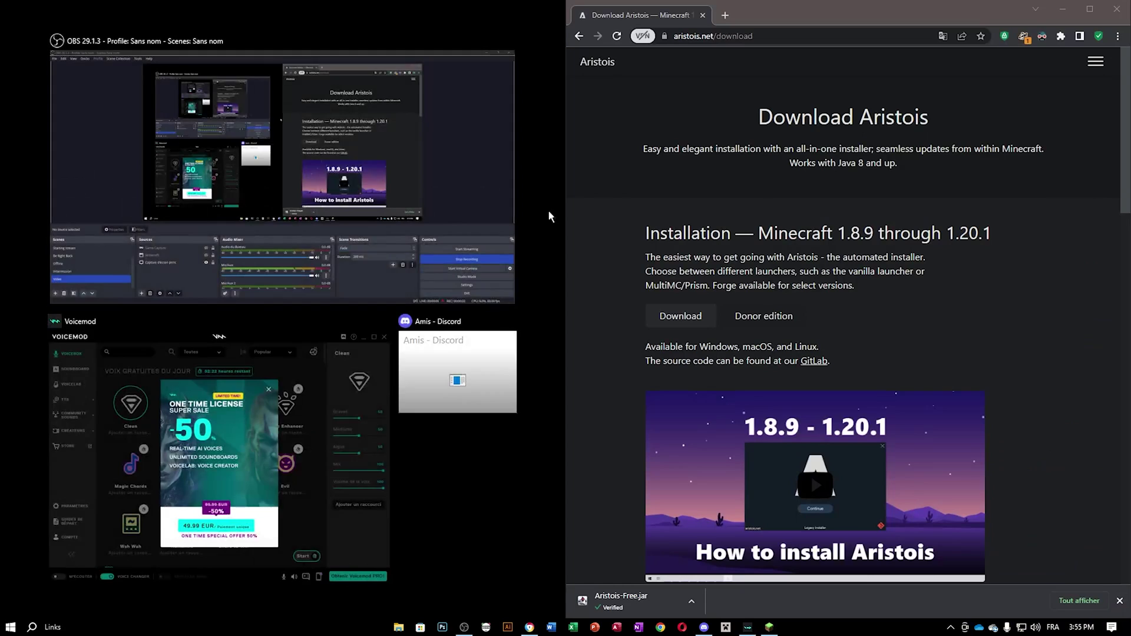
left_click(716, 612)
left_click_drag(625, 602, 336, 244)
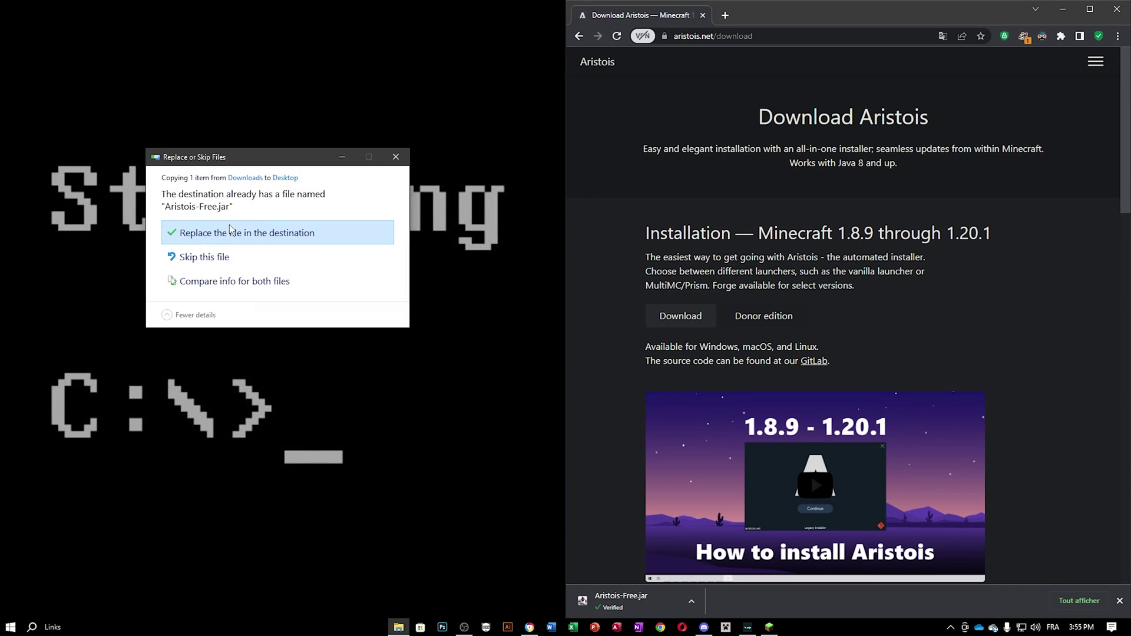
left_click(210, 238)
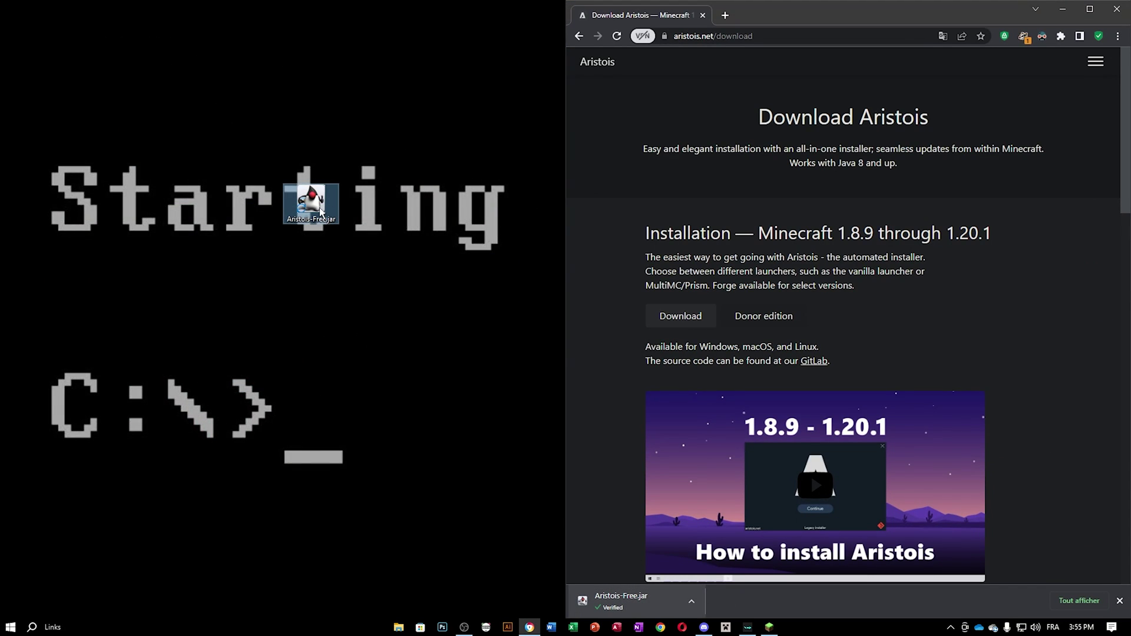
Step: Open Aristois-Free.jar from the desktop with Java(TM) Platform SE binary and reposition the installer window
right_click(312, 206)
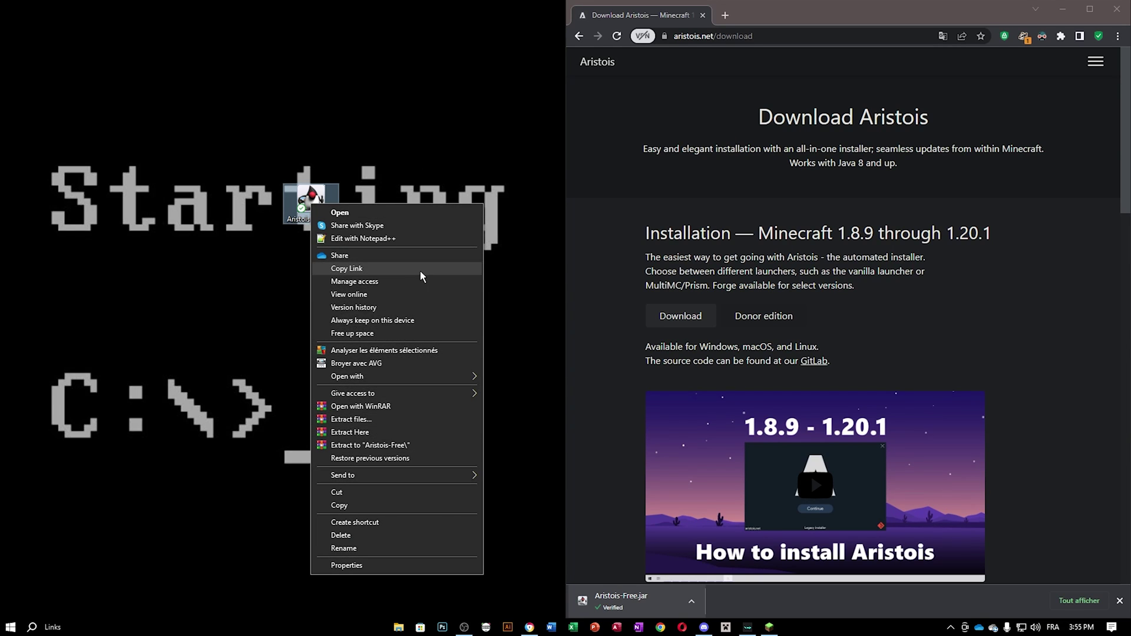
mouse_move(411, 396)
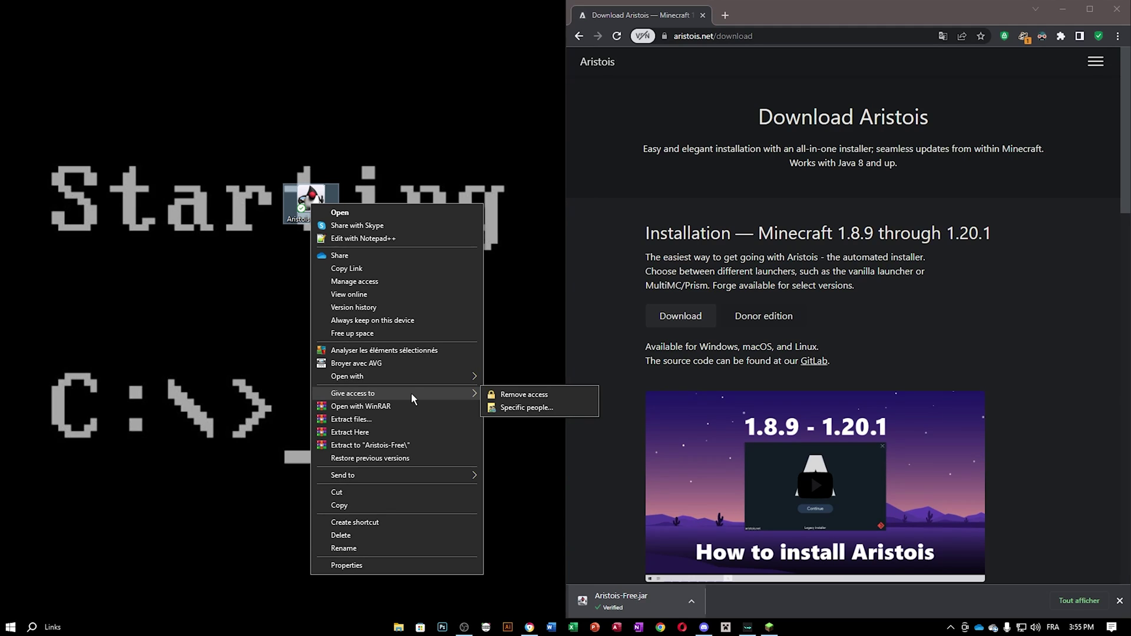
mouse_move(381, 377)
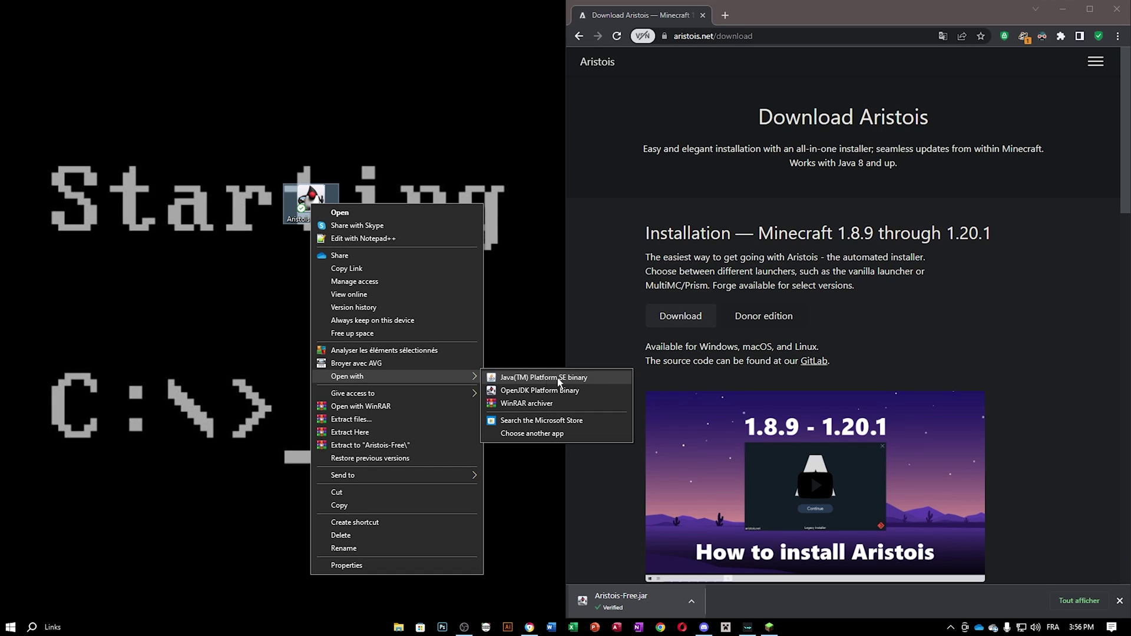
left_click(542, 379)
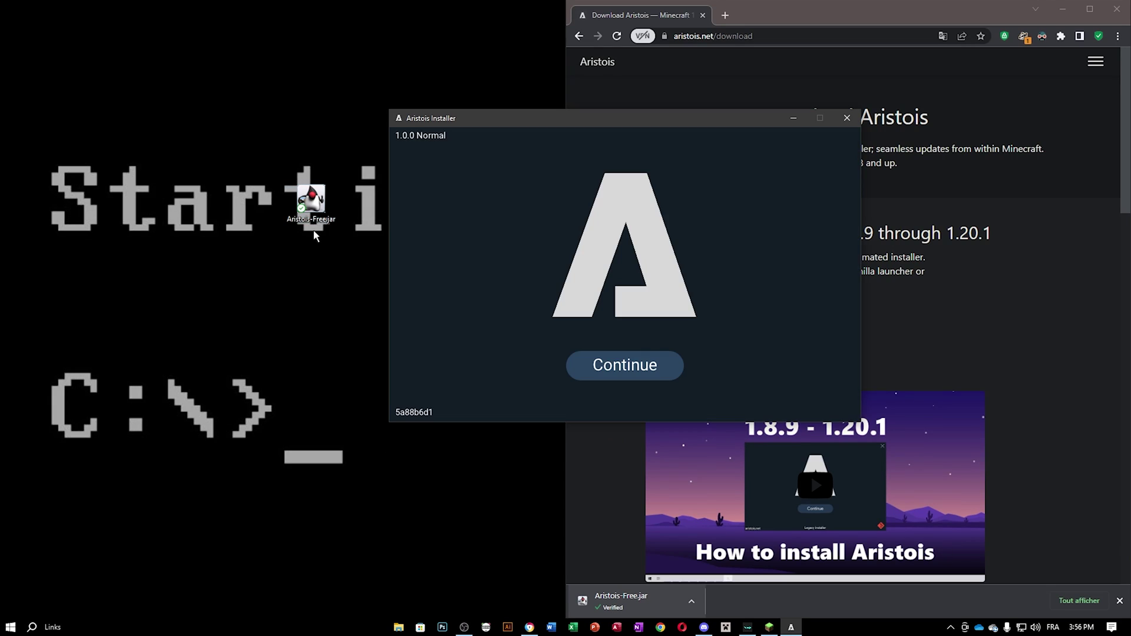
left_click_drag(537, 122, 494, 118)
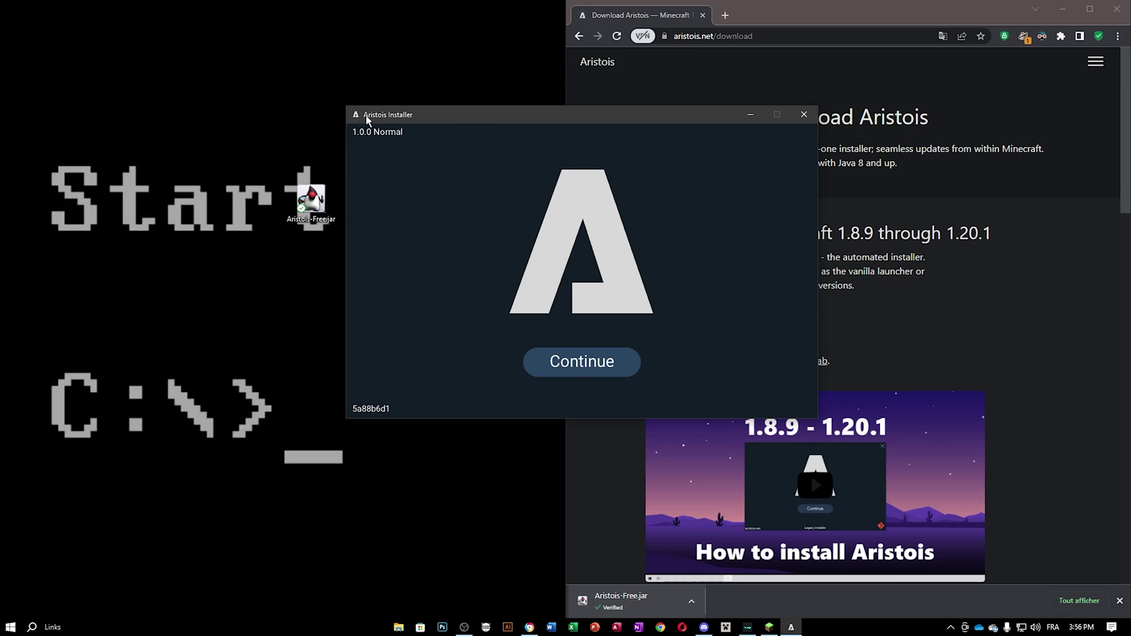
mouse_move(367, 119)
left_mouse_down()
mouse_move(437, 120)
mouse_move(383, 112)
left_mouse_up()
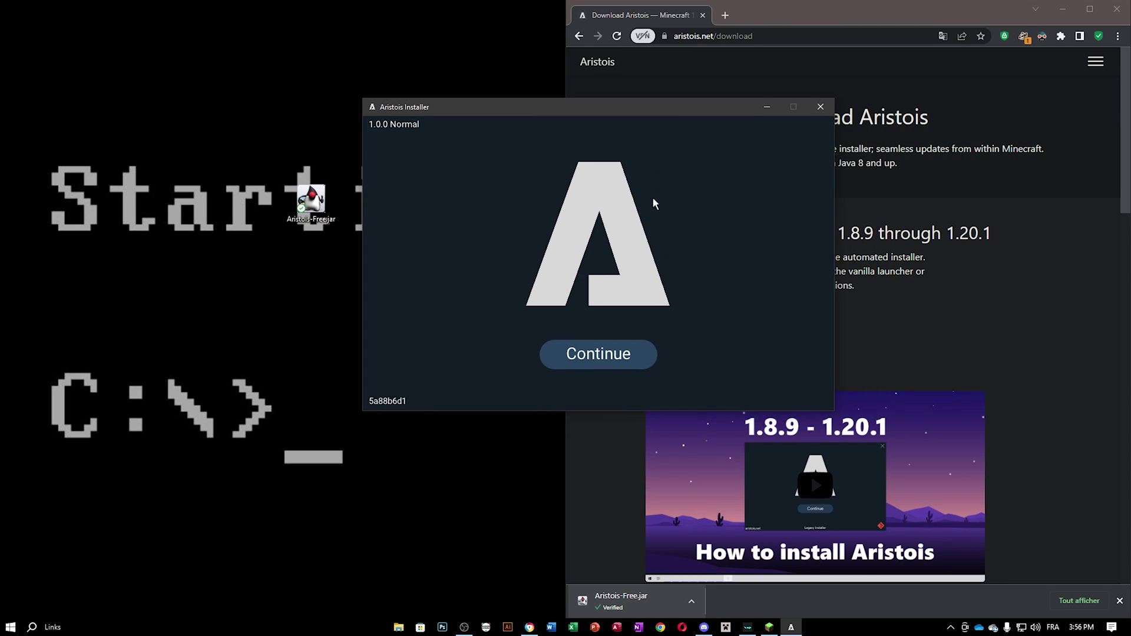
Step: Continue to the Aristois installer's setup and choose Minecraft 1.20.1 as the version
left_click(569, 358)
left_click(559, 225)
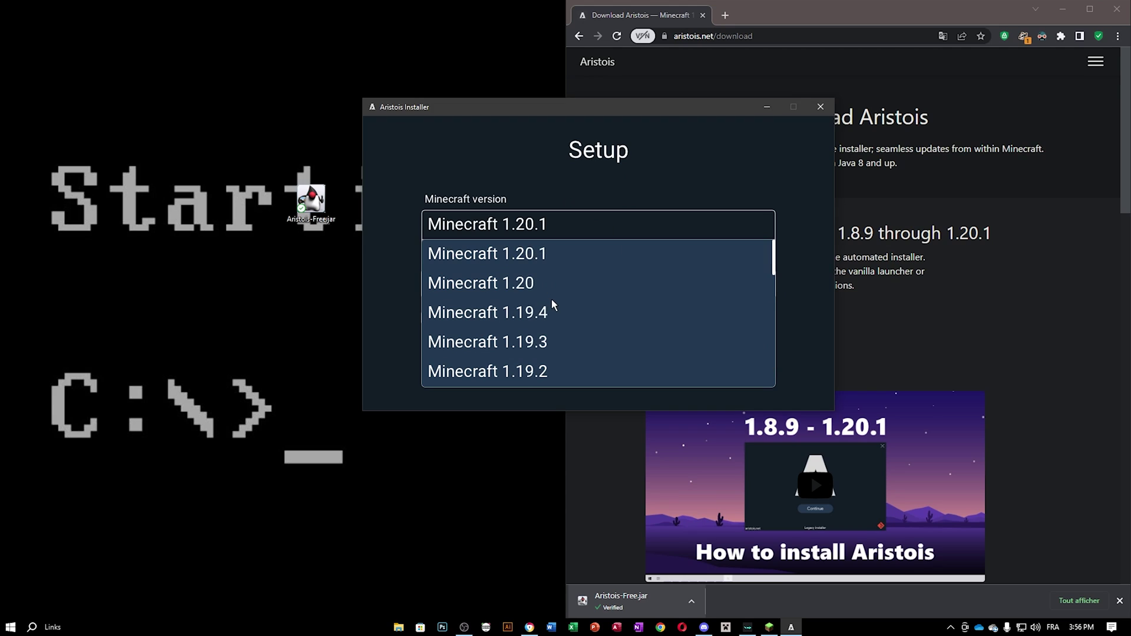
scroll(552, 300, "down", 5)
scroll(558, 304, "up", 5)
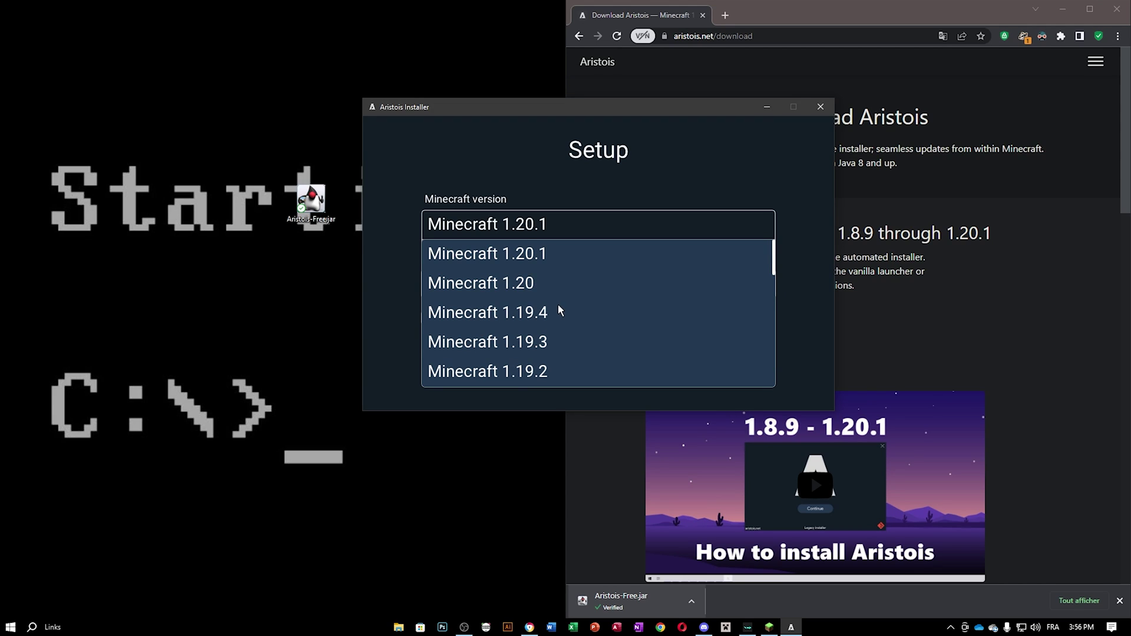
left_click(559, 267)
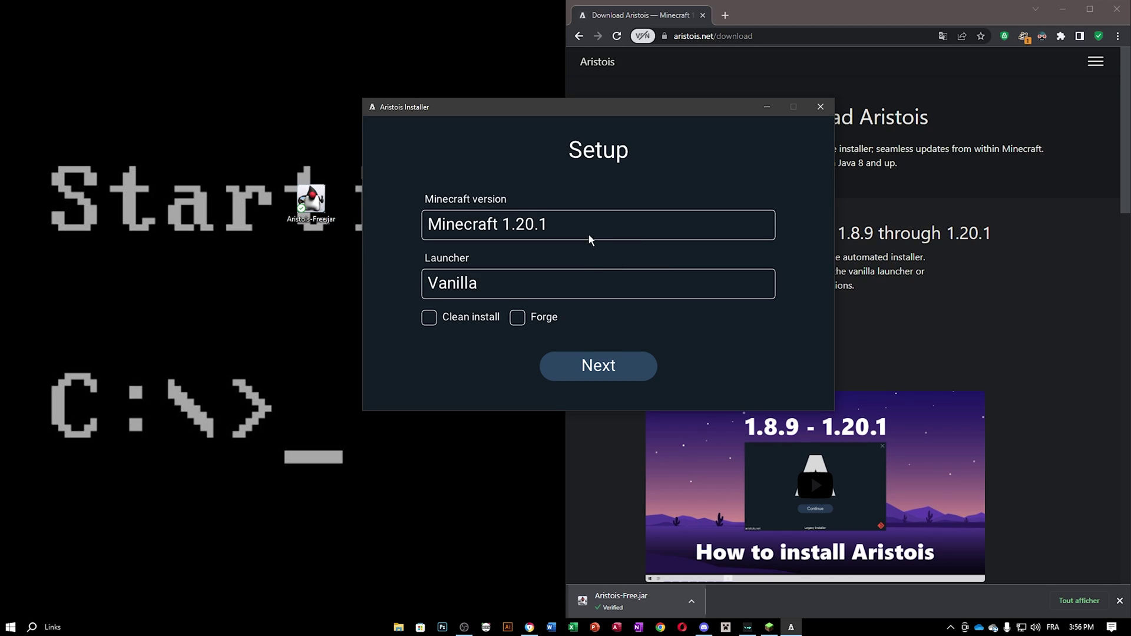
Step: Choose the Vanilla launcher and install Aristois into the .minecraft directory
left_click(510, 286)
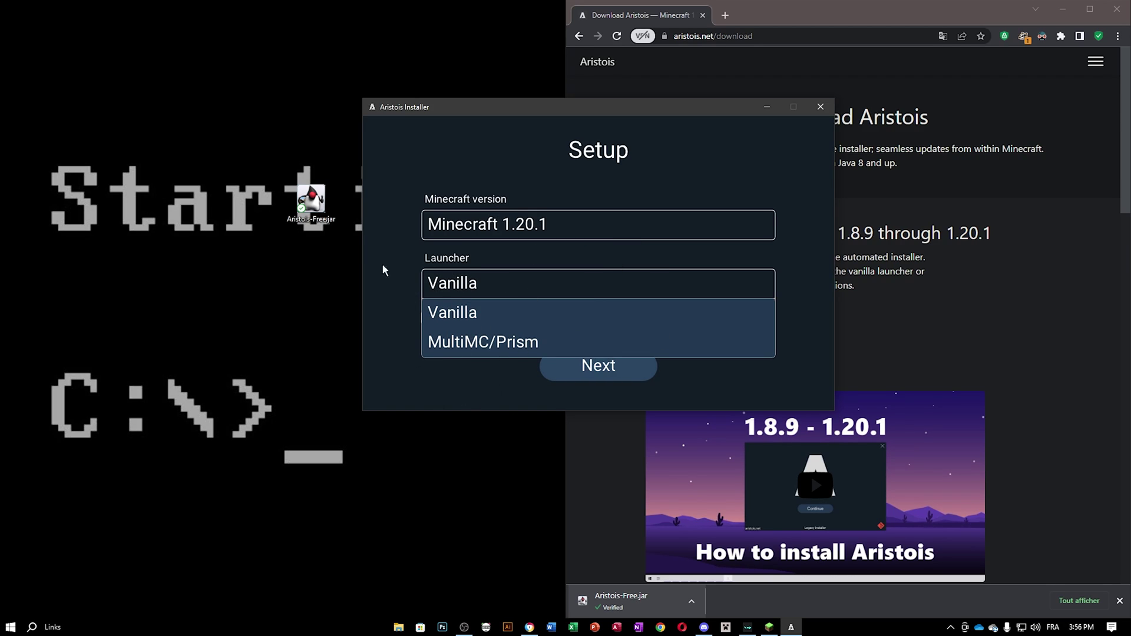
left_click(443, 314)
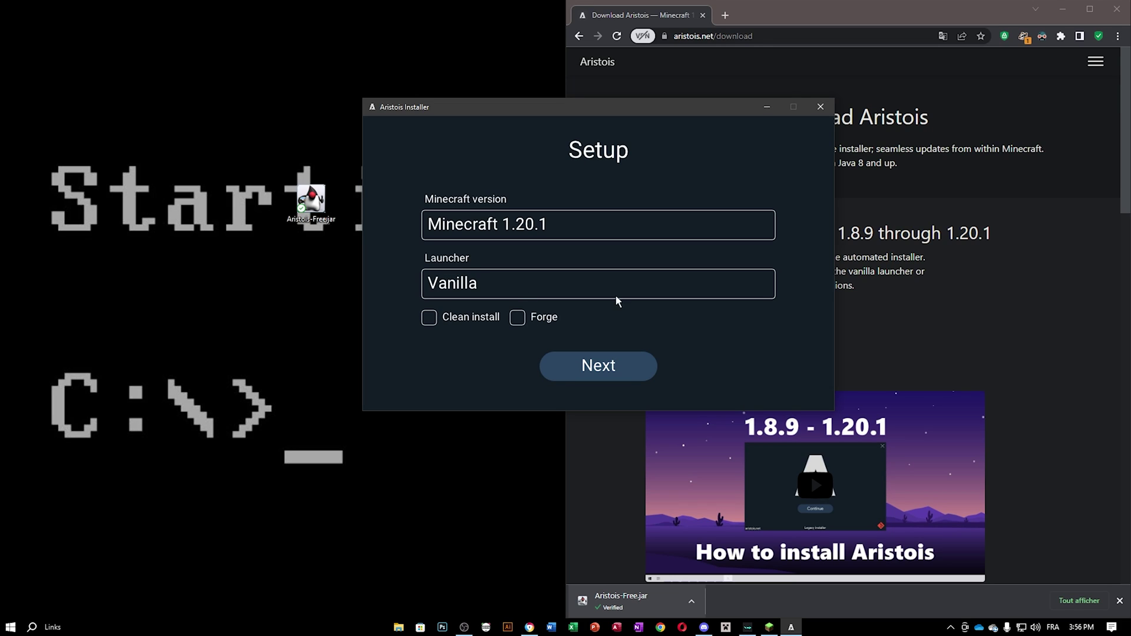
left_click(596, 367)
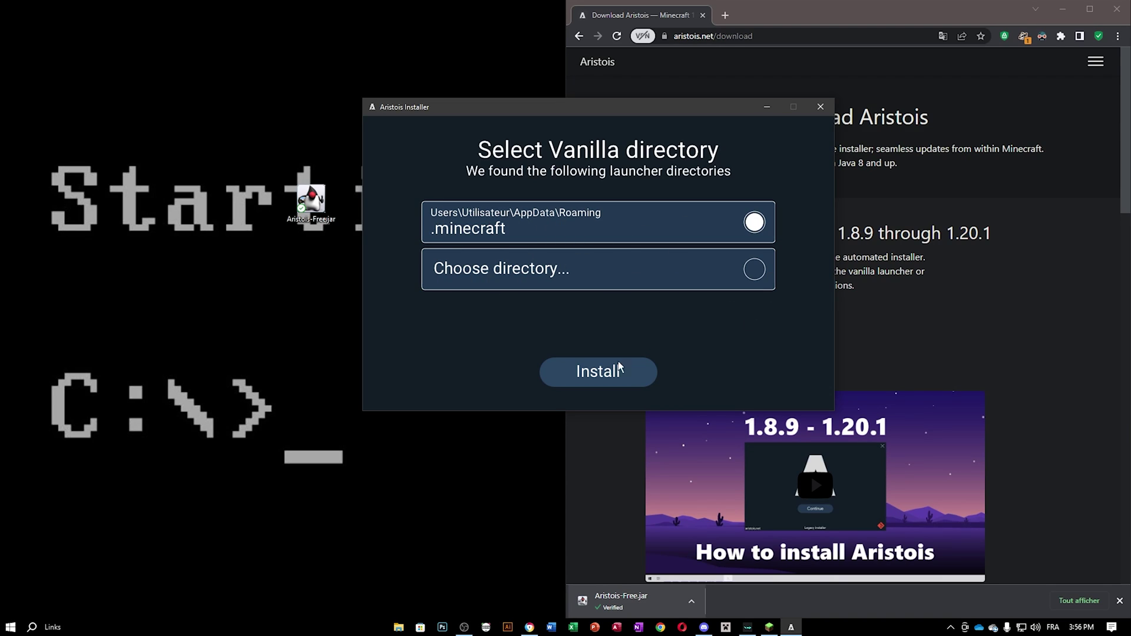
left_click(583, 379)
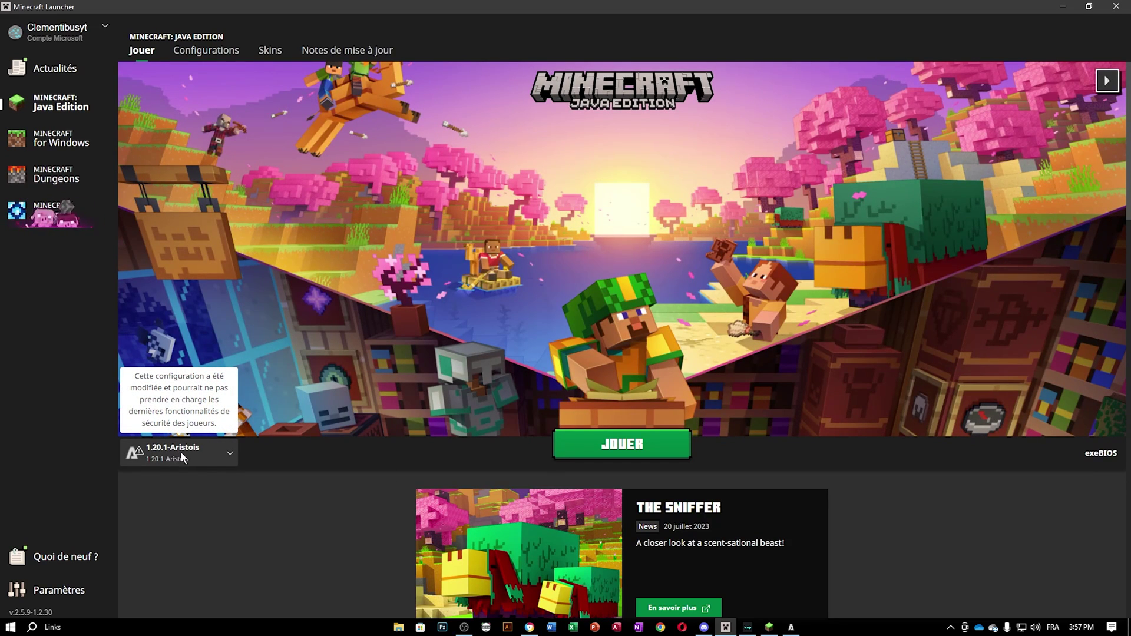
Step: Launch the 1.20.1-Aristois configuration from the Minecraft Launcher and dismiss the mod's welcome, donation and changelog screens
left_click(617, 443)
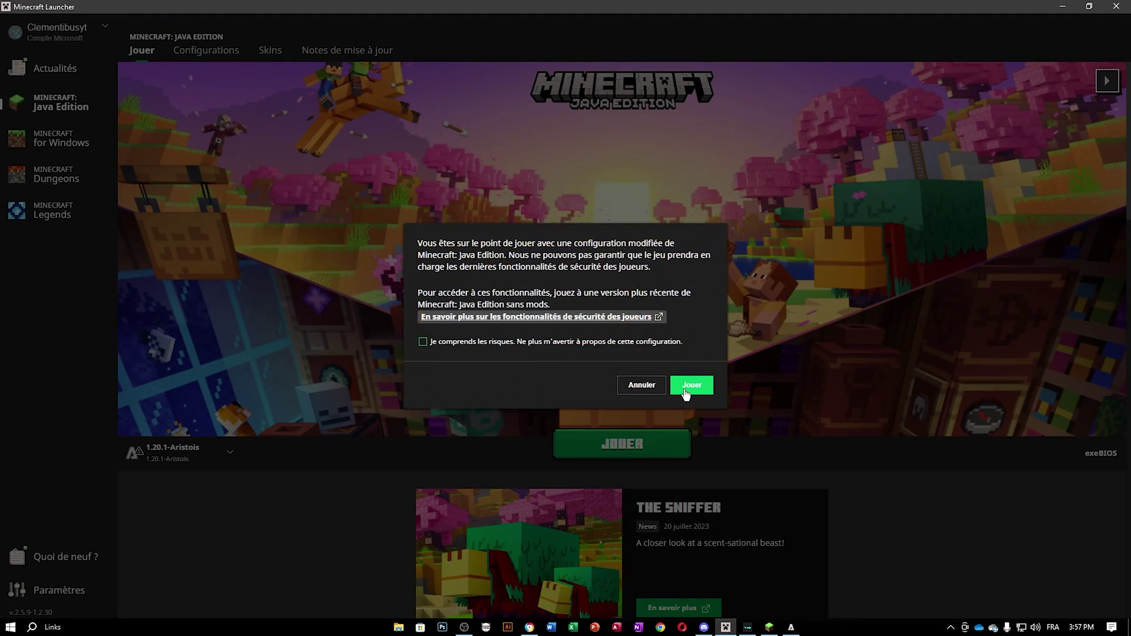
left_click(685, 392)
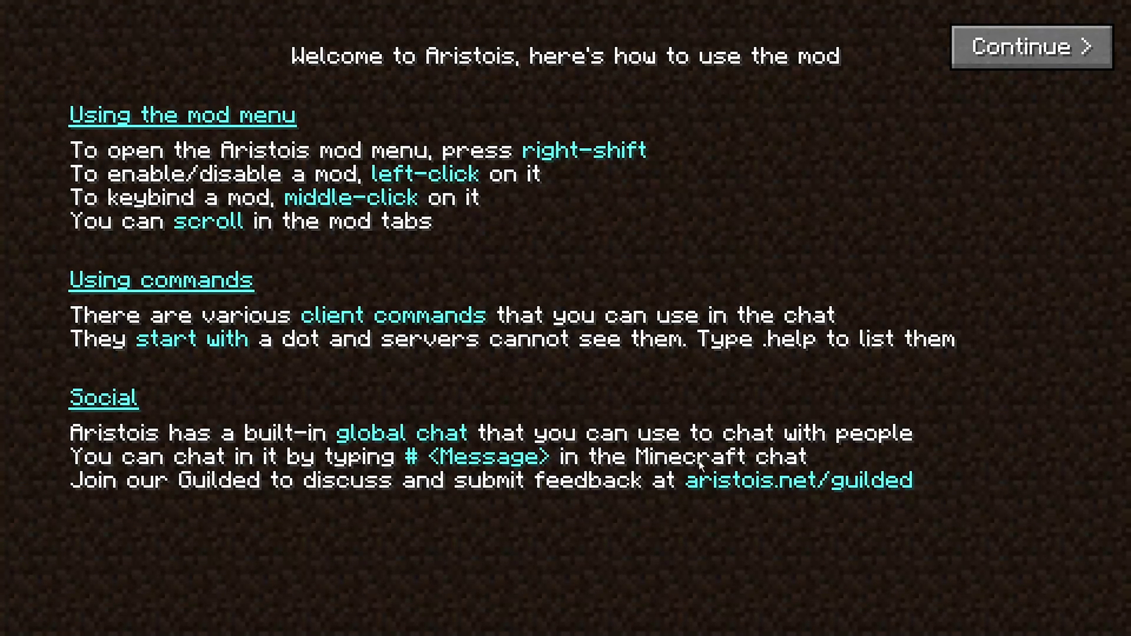
left_click(1009, 43)
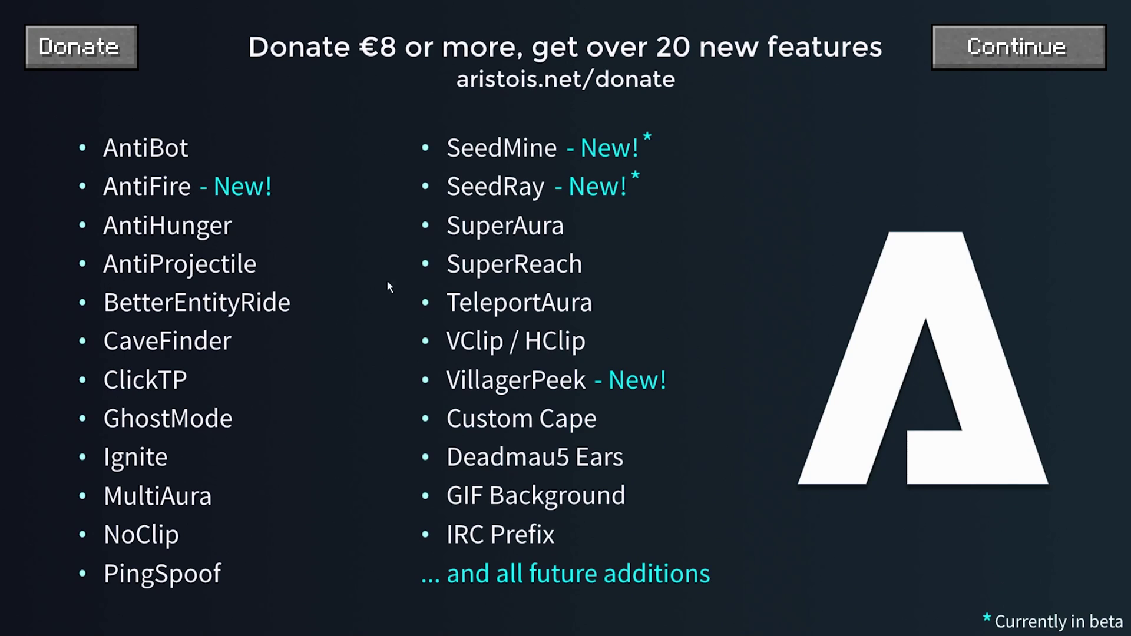
left_click(1079, 55)
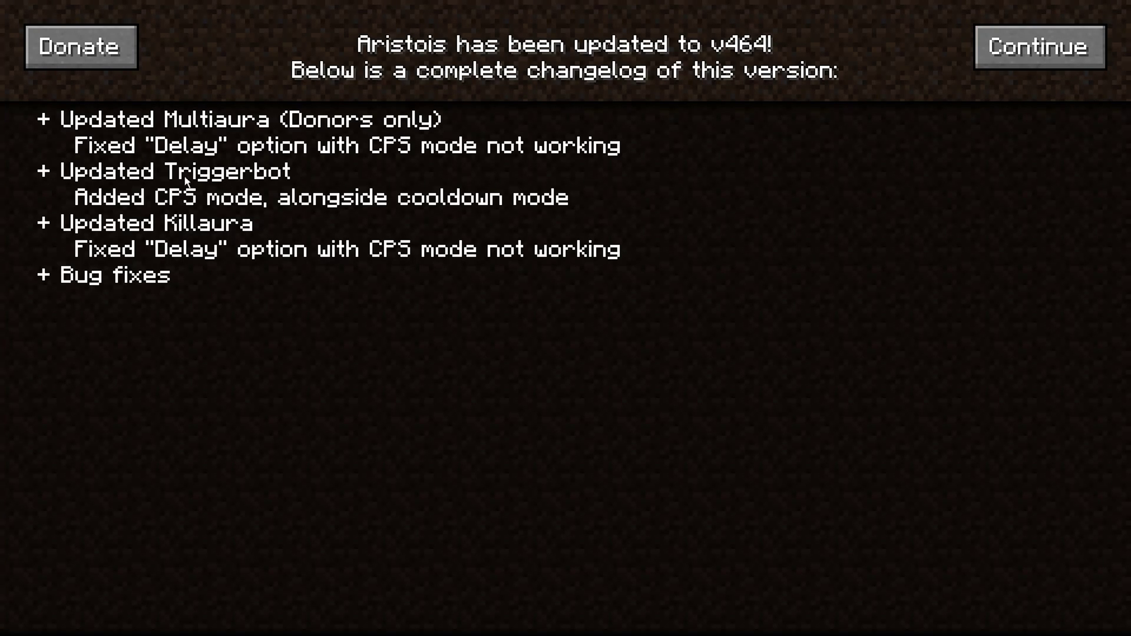
key("Escape")
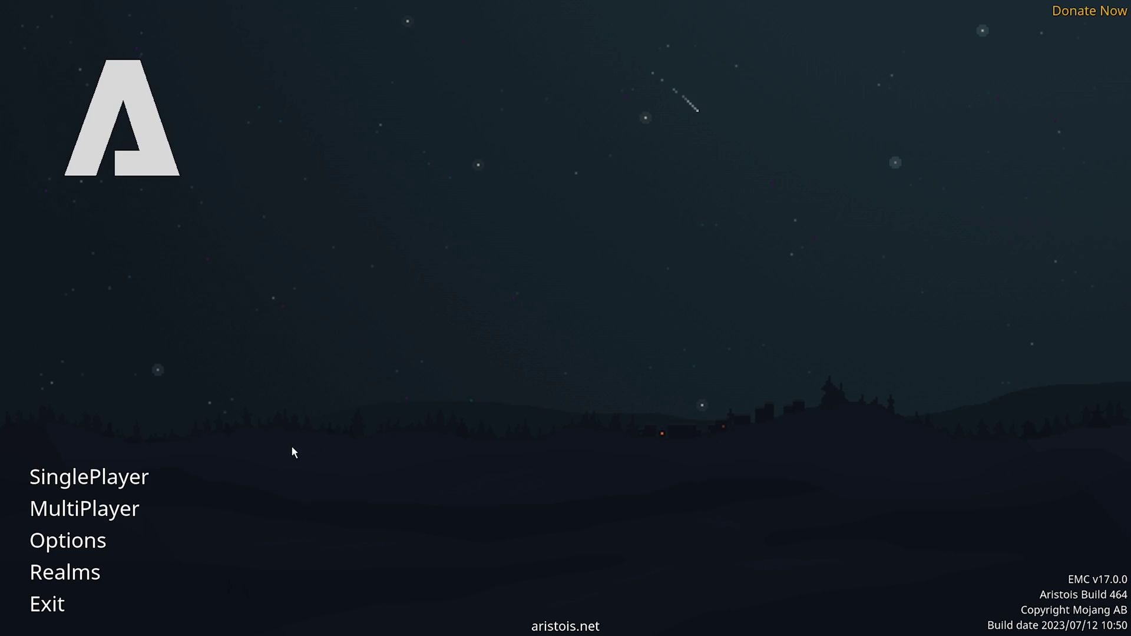
Step: Create a new singleplayer world in Creative mode, keeping the name New World
left_click(118, 477)
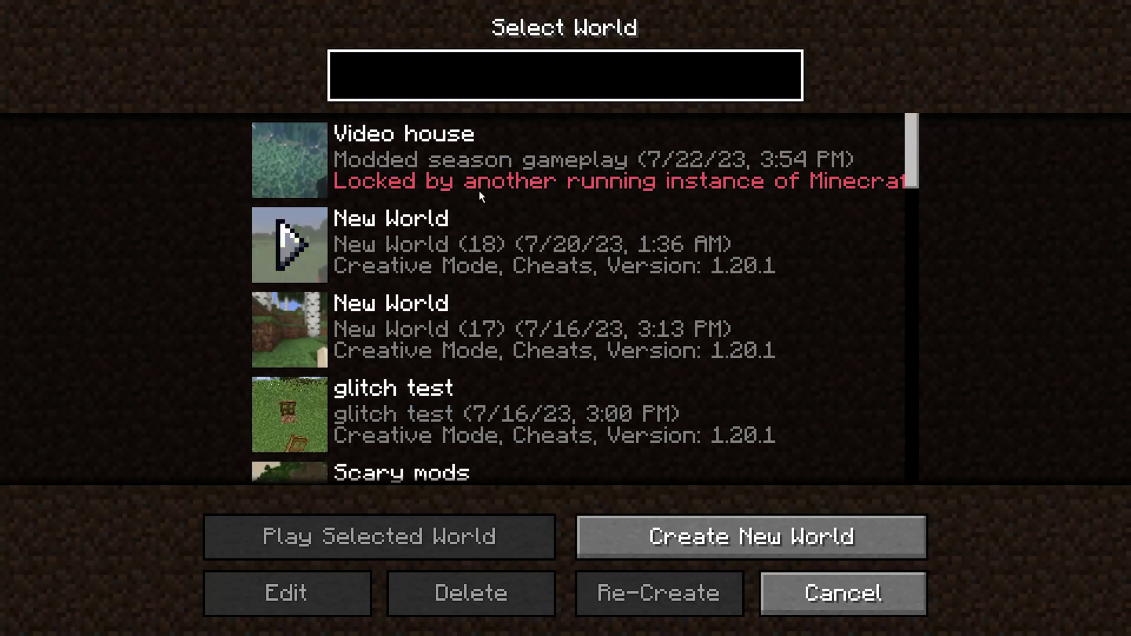
left_click(682, 536)
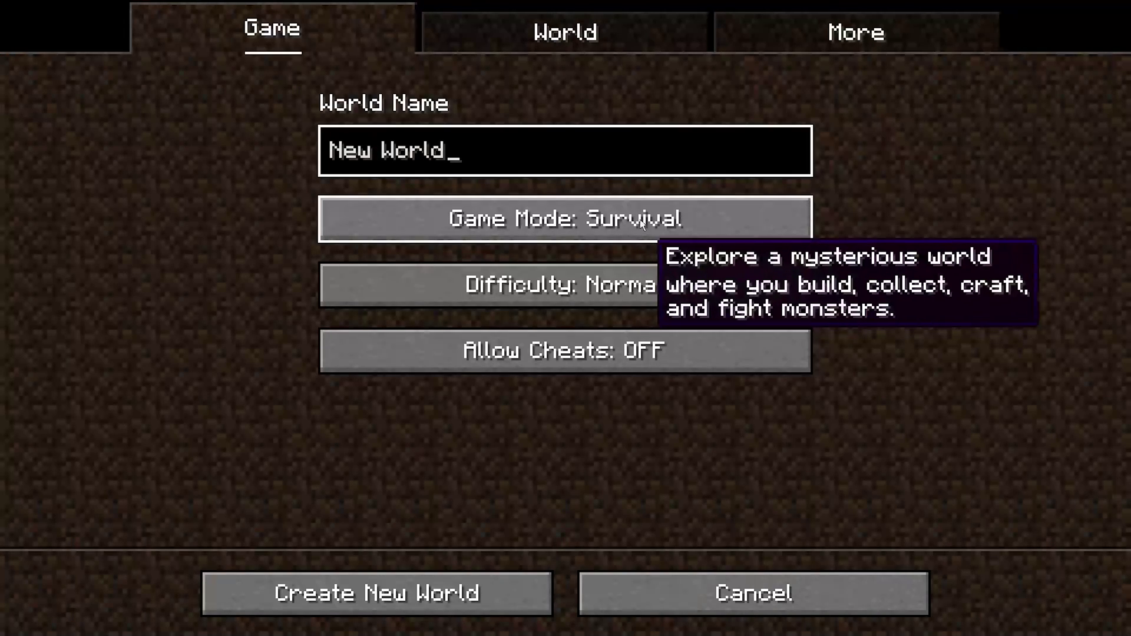
left_click(648, 219)
left_click(648, 220)
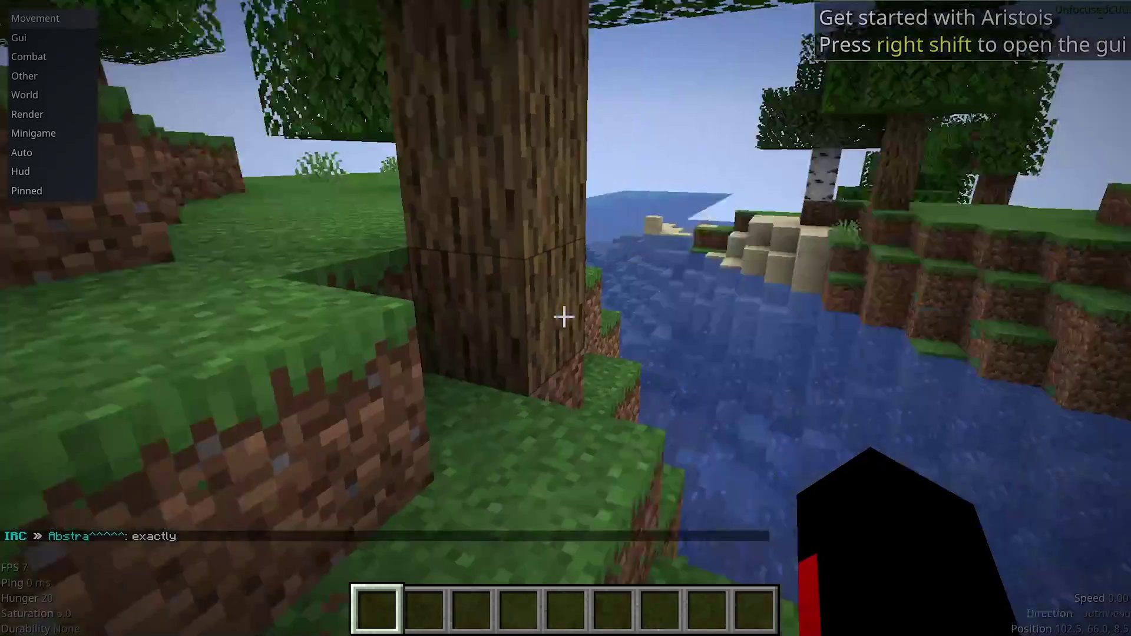
Step: Turn on the debug overlay while walking through the forest to the sandy shore
key("w")
key("w")
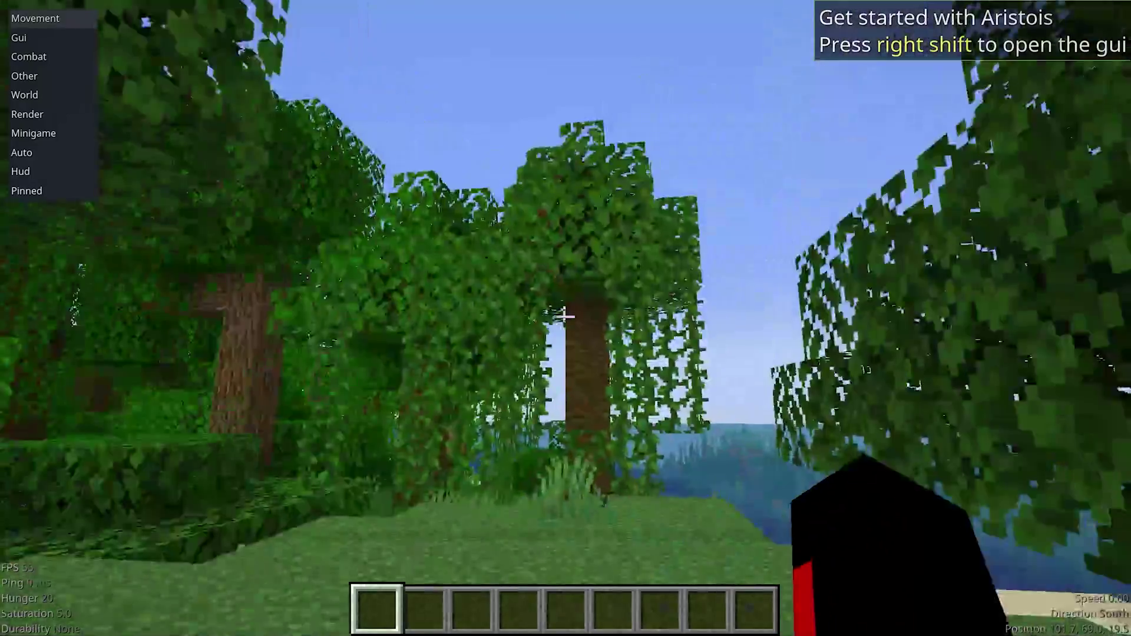
key("F3")
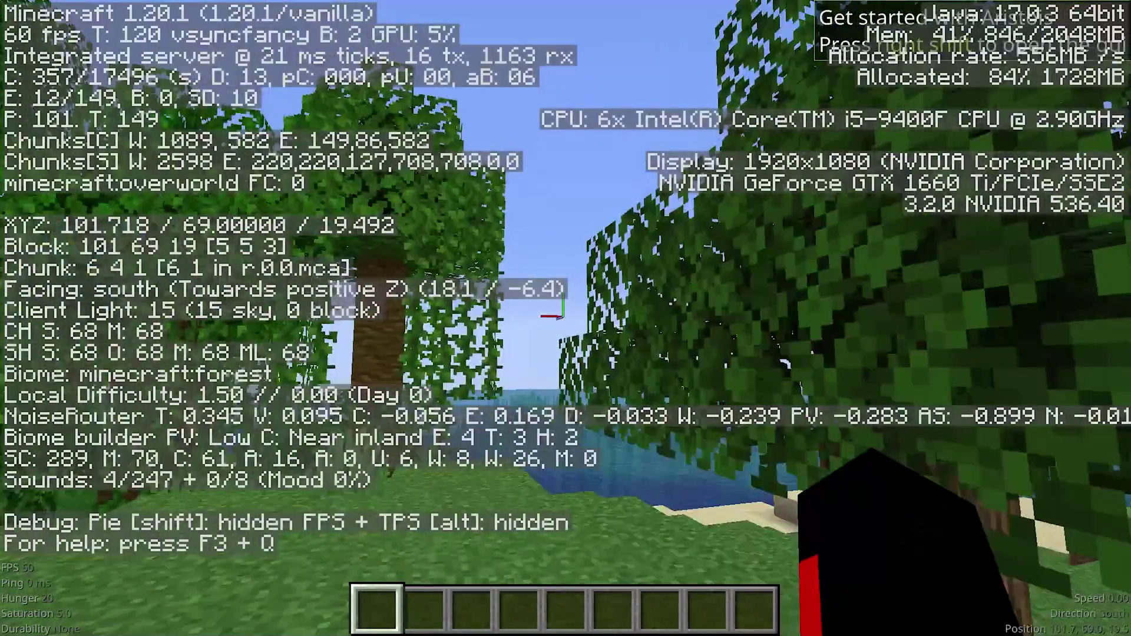
key("w")
key("w")
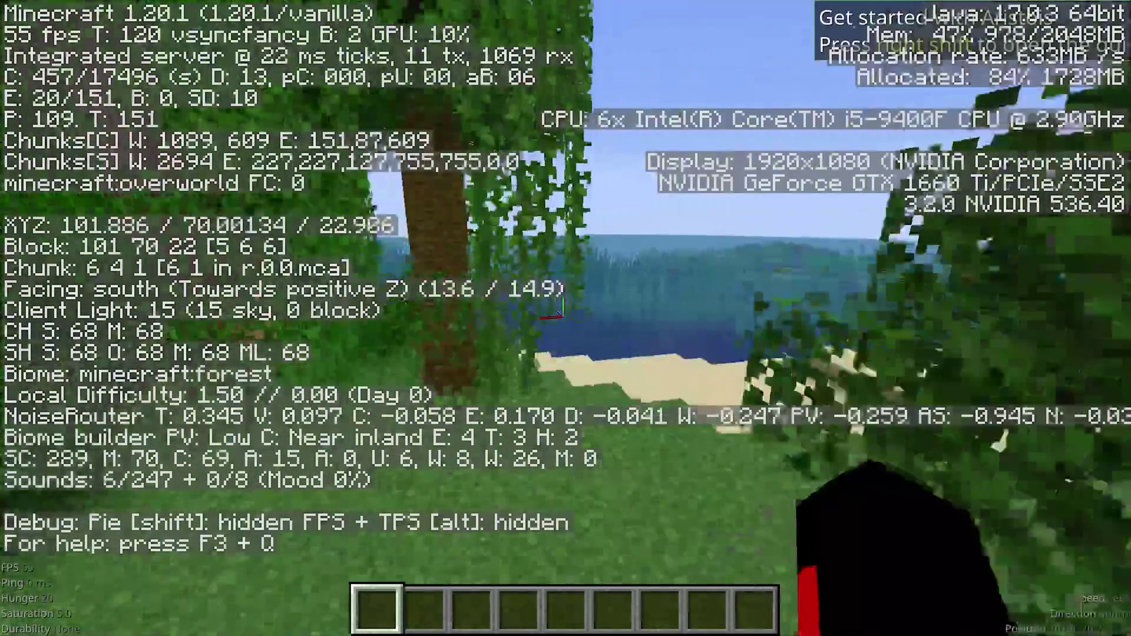
key("w")
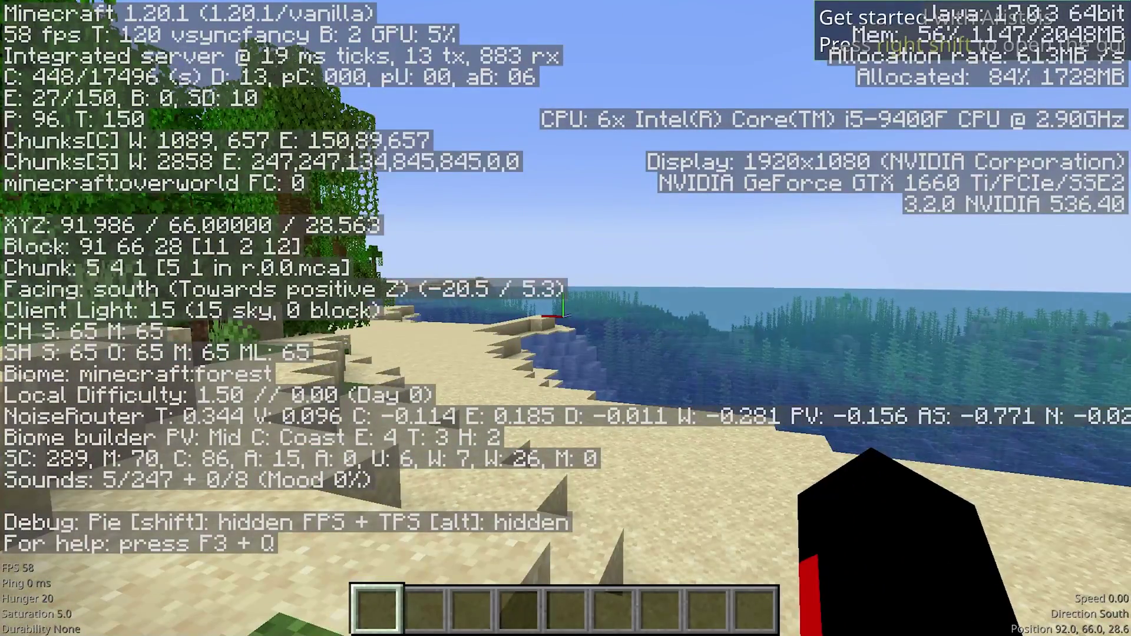
Step: Turn off the debug overlay and return to the plain game view
key("Escape")
key("Escape")
key("F3")
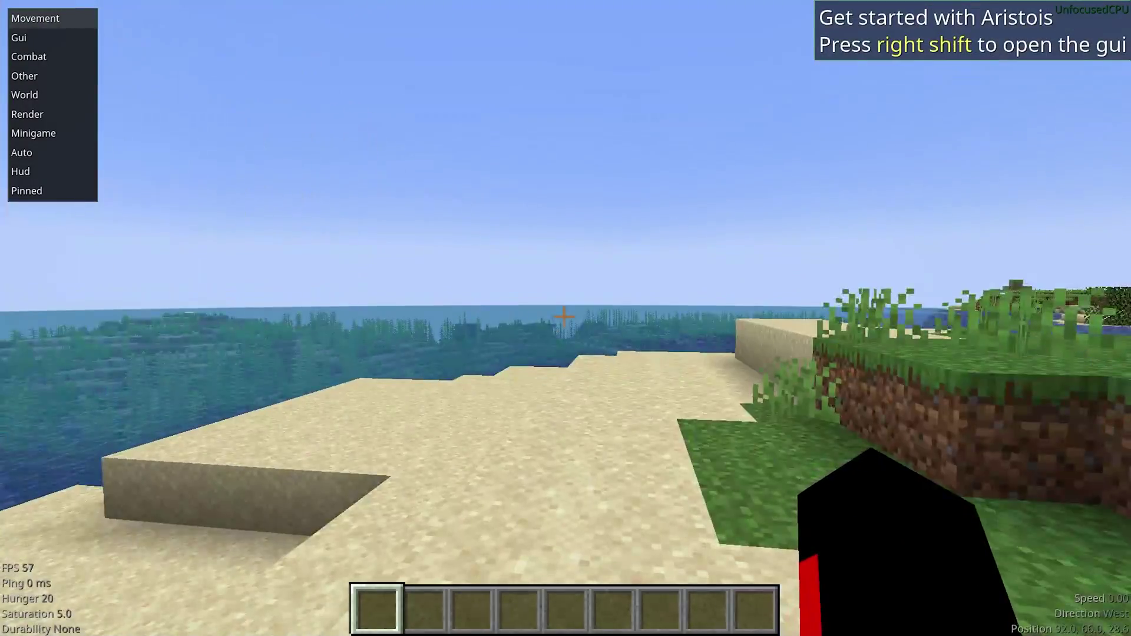
Step: Open the Aristois mod interface, dismiss the UI tutorial and enable the Jesus mod in the Movement category
key("Shift_R")
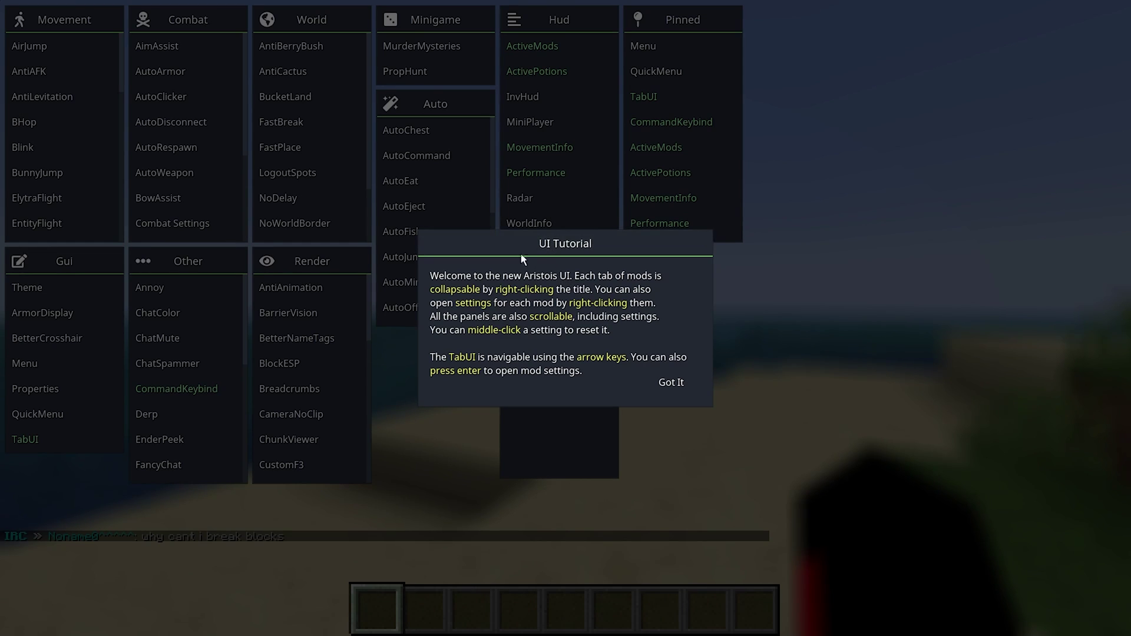
left_click(683, 385)
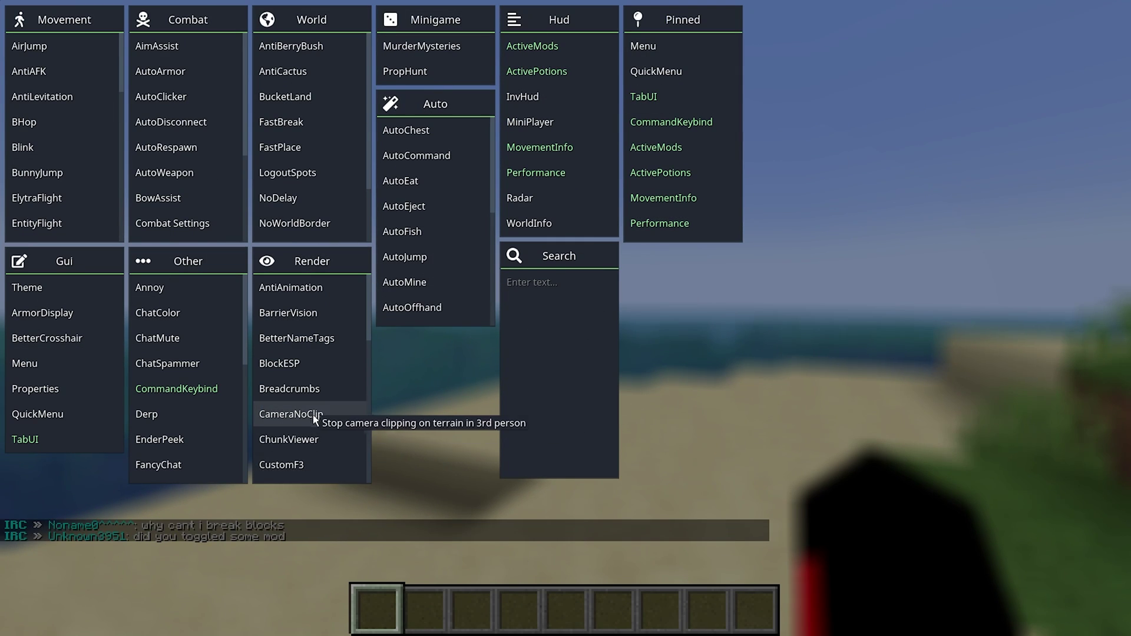
scroll(313, 415, "down", 10)
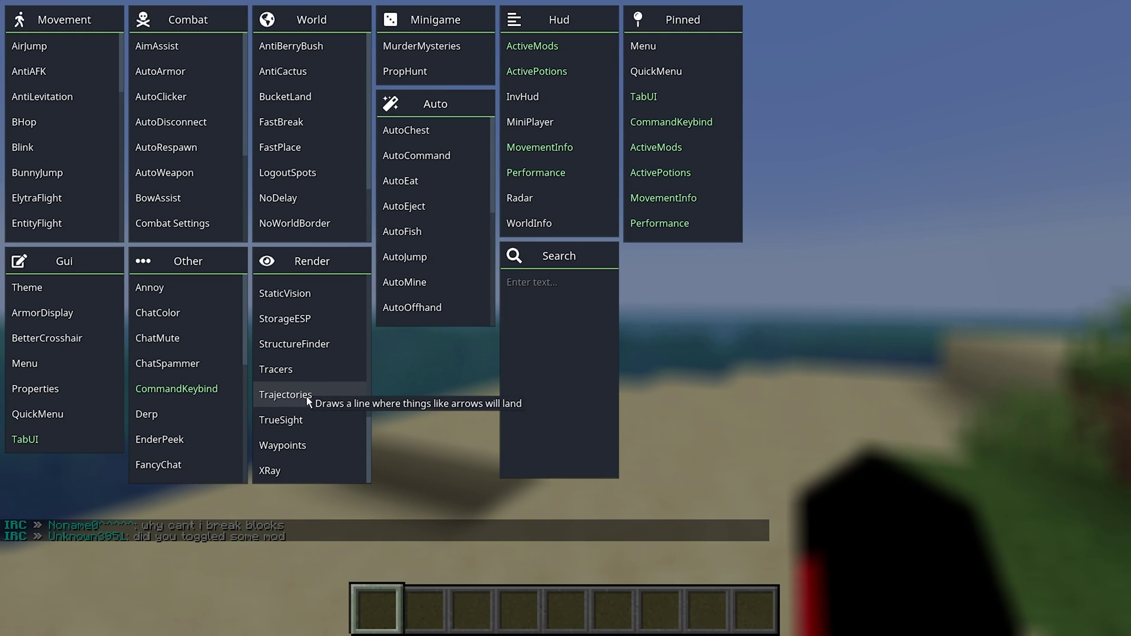
scroll(331, 393, "up", 10)
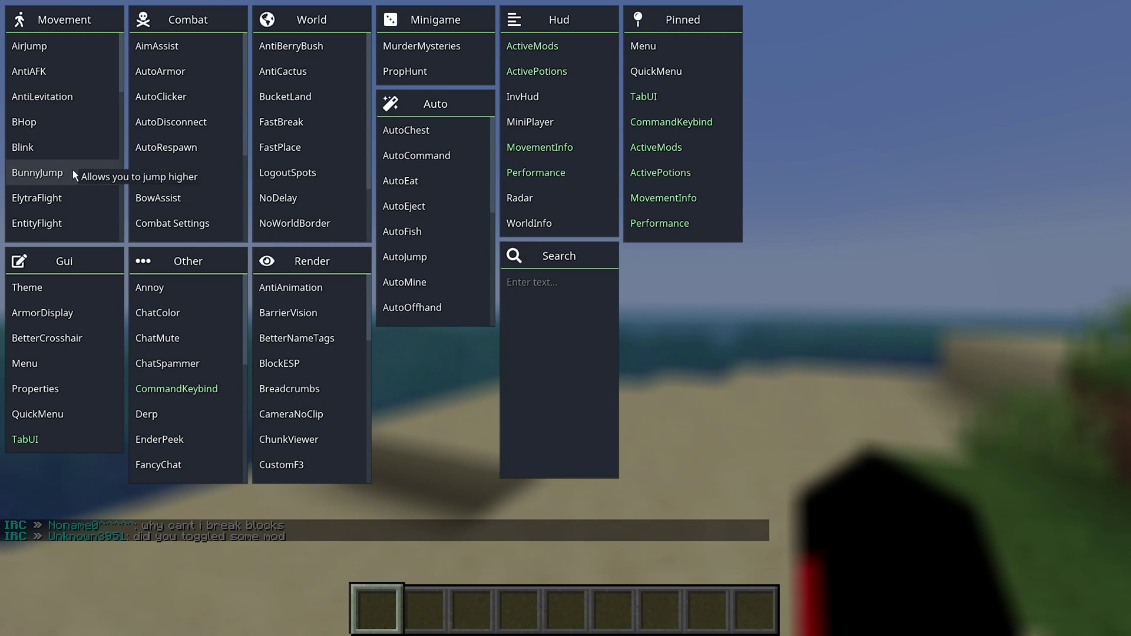
scroll(72, 169, "down", 10)
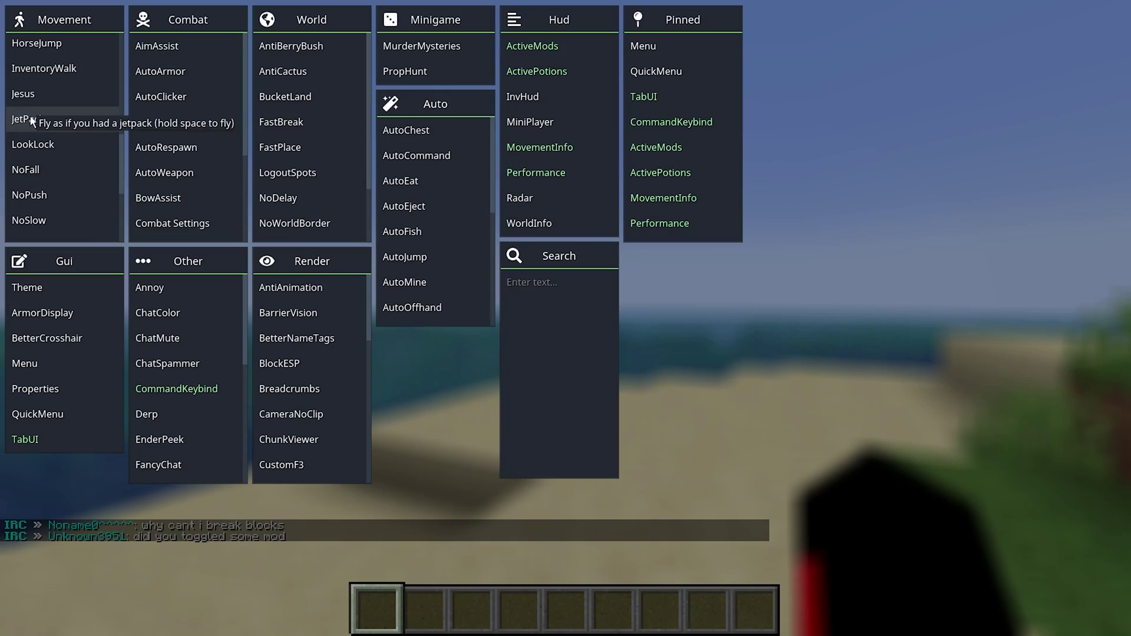
left_click(30, 99)
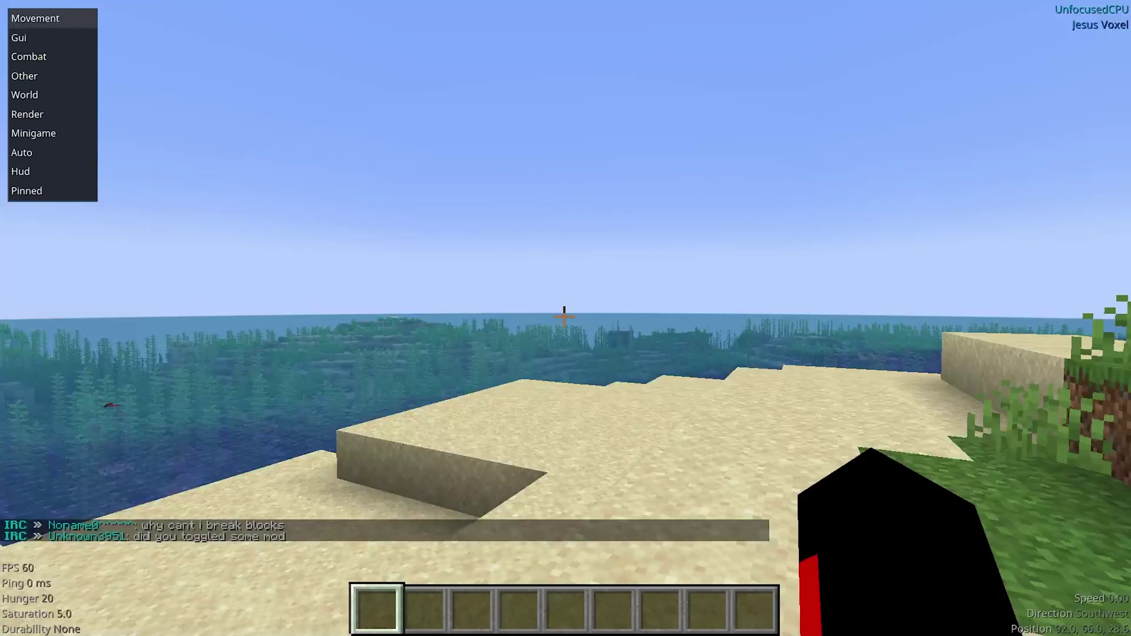
Step: Walk across the water and switch the camera to the third-person view facing the character
key("w")
key("F5")
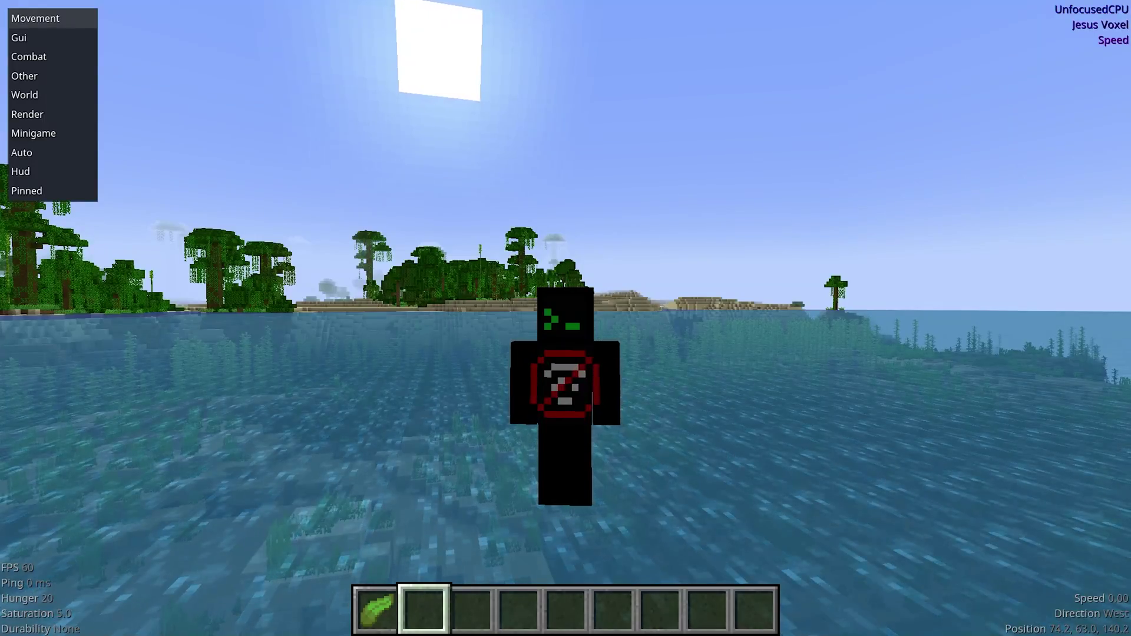
key("w")
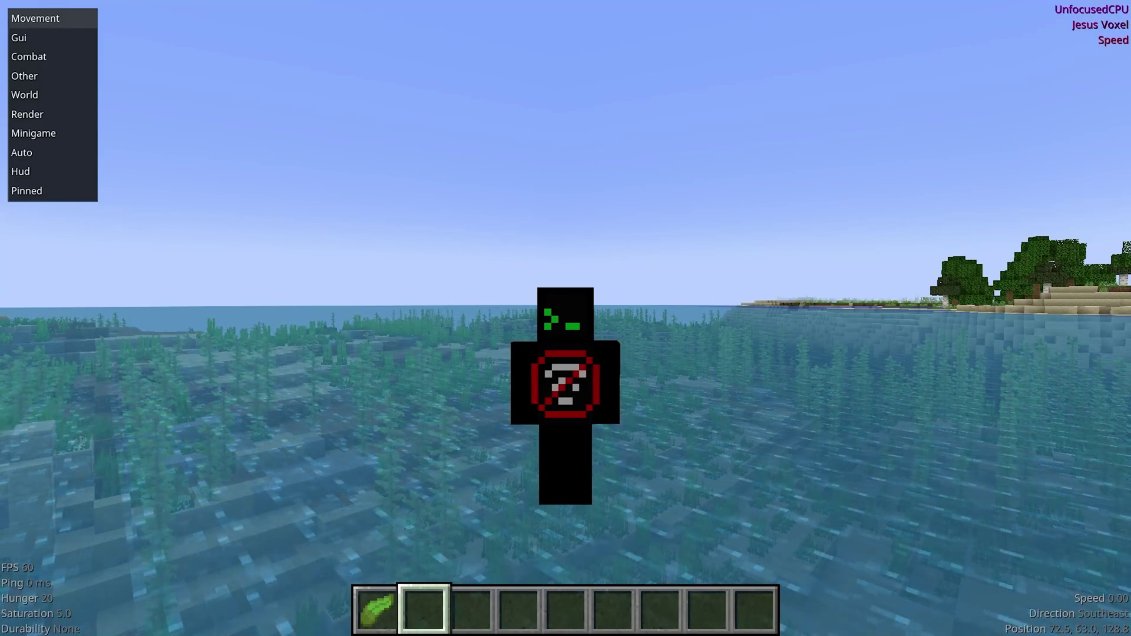
Step: Look through the IRC messages in the chat, close it and continue running across the water
key("t")
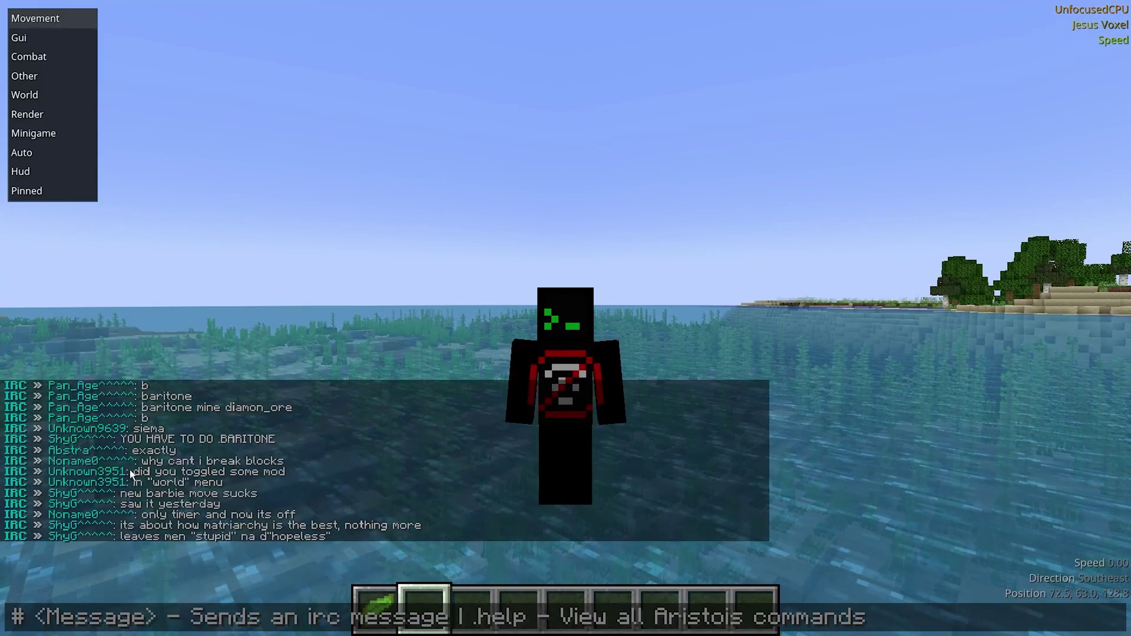
key("Escape")
key("w")
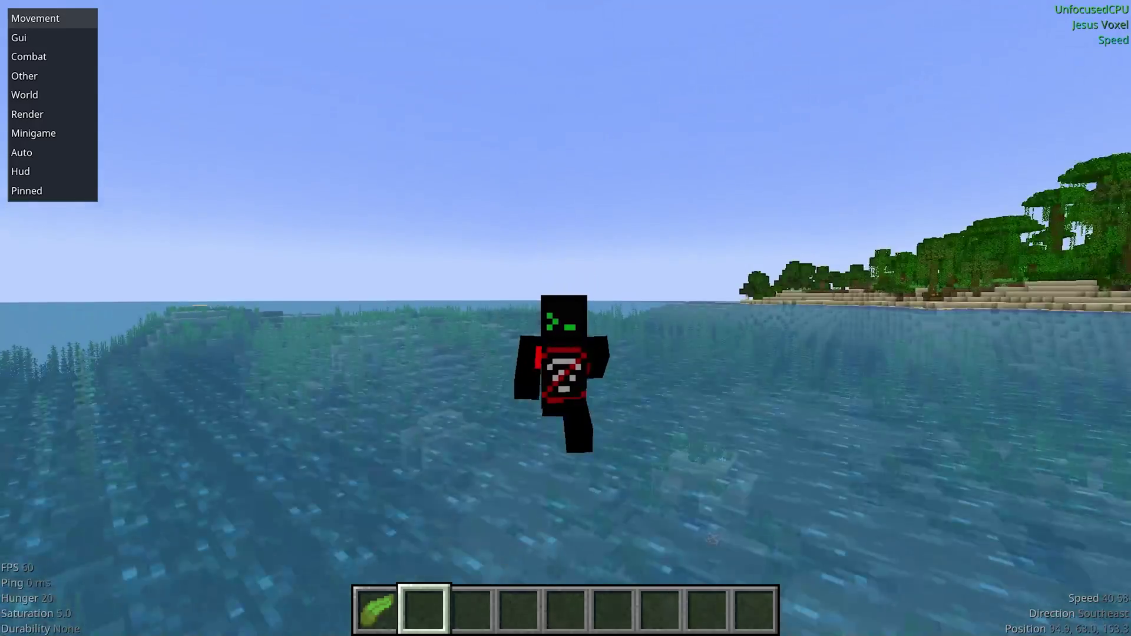